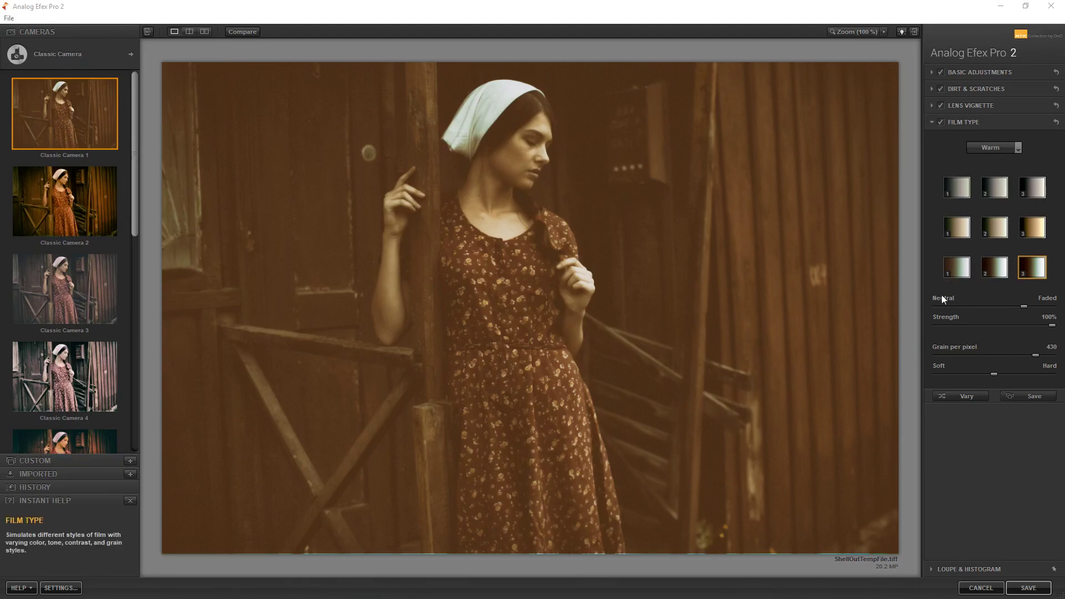
# - Vary the film type twice, then switch to the first Cool film type swatch
pyautogui.click(967, 396)
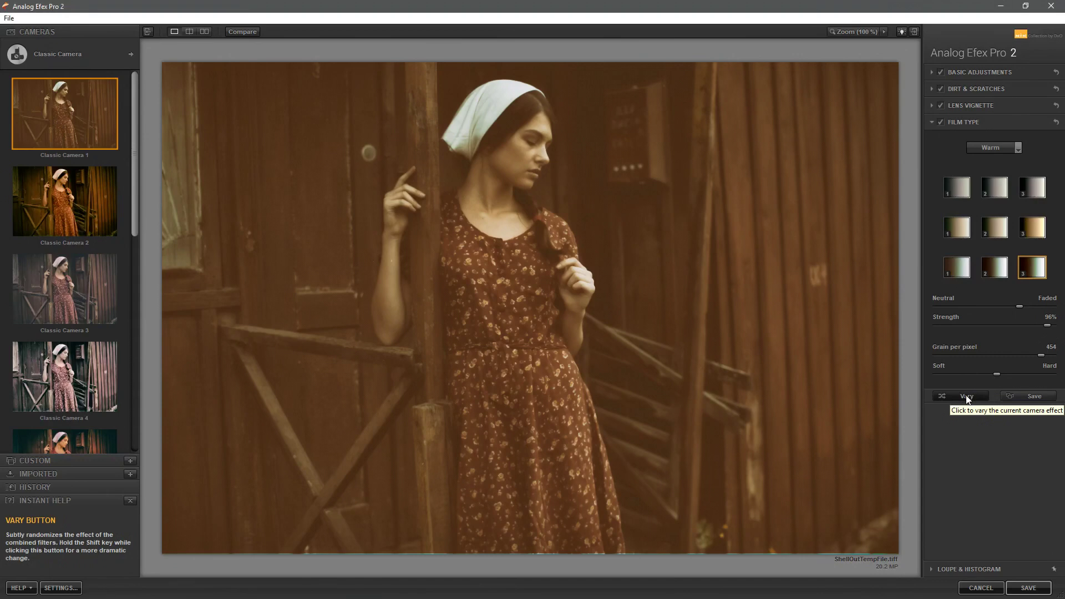
pyautogui.click(966, 397)
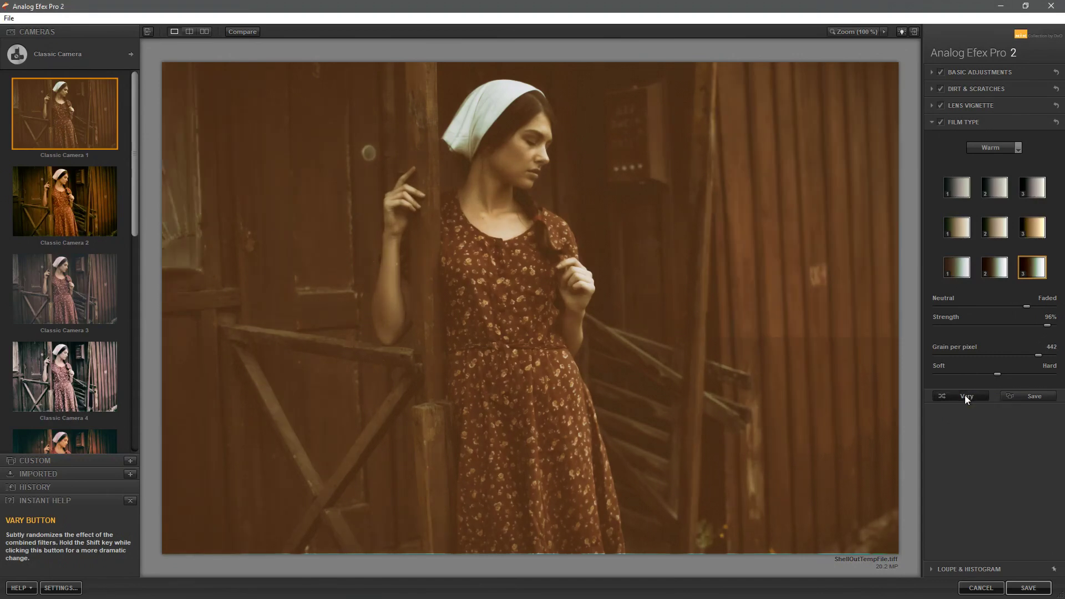
pyautogui.click(988, 150)
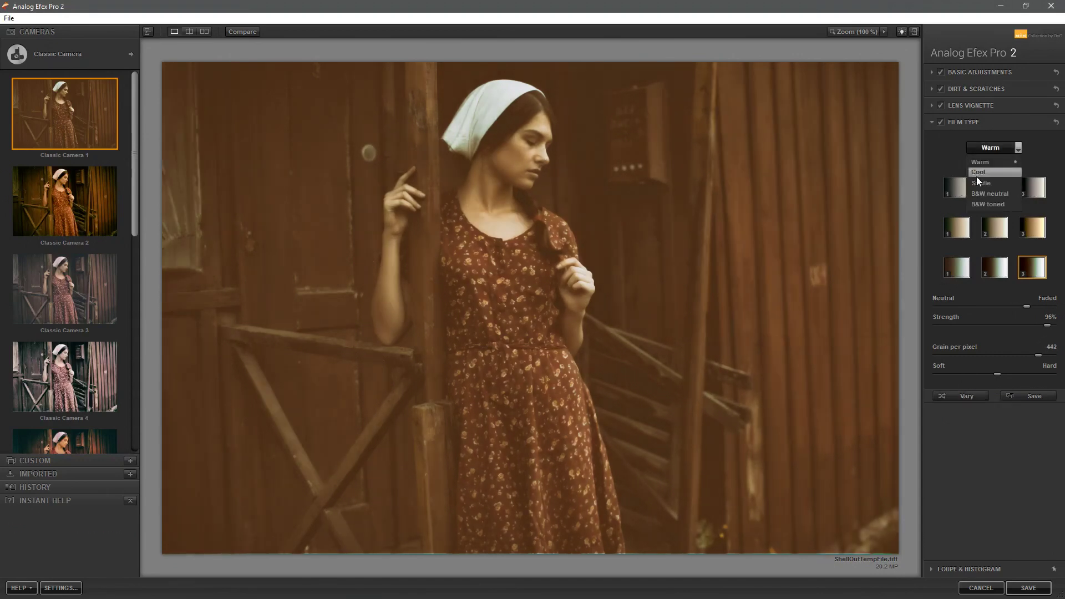
pyautogui.click(983, 172)
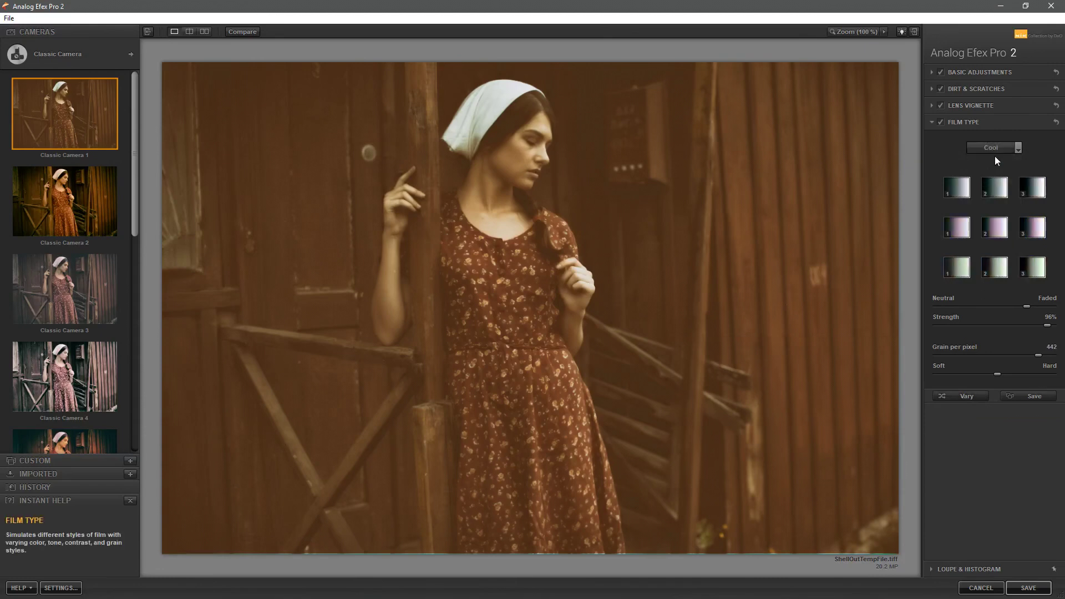
pyautogui.click(960, 191)
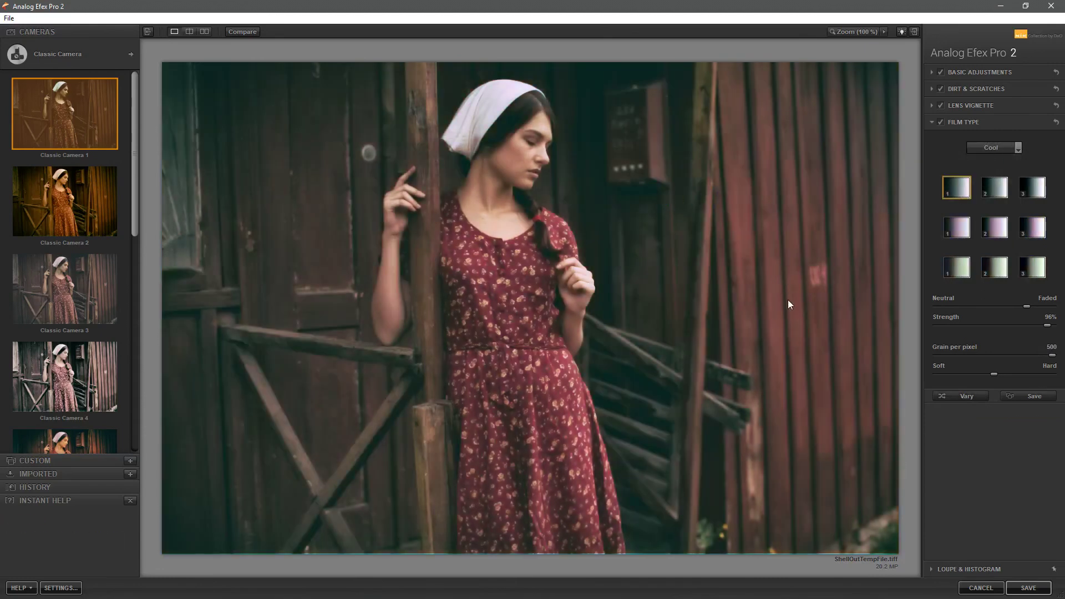
# - Vary the Cool film repeatedly to a dark, greenish look at 94% strength and grain 493
pyautogui.click(947, 396)
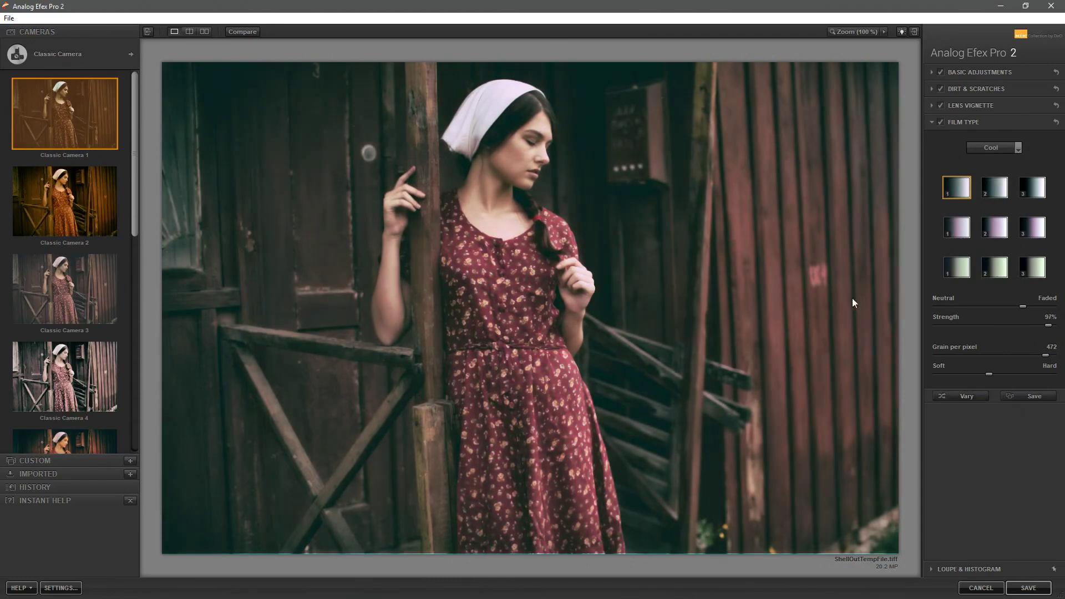
pyautogui.click(963, 399)
pyautogui.click(962, 397)
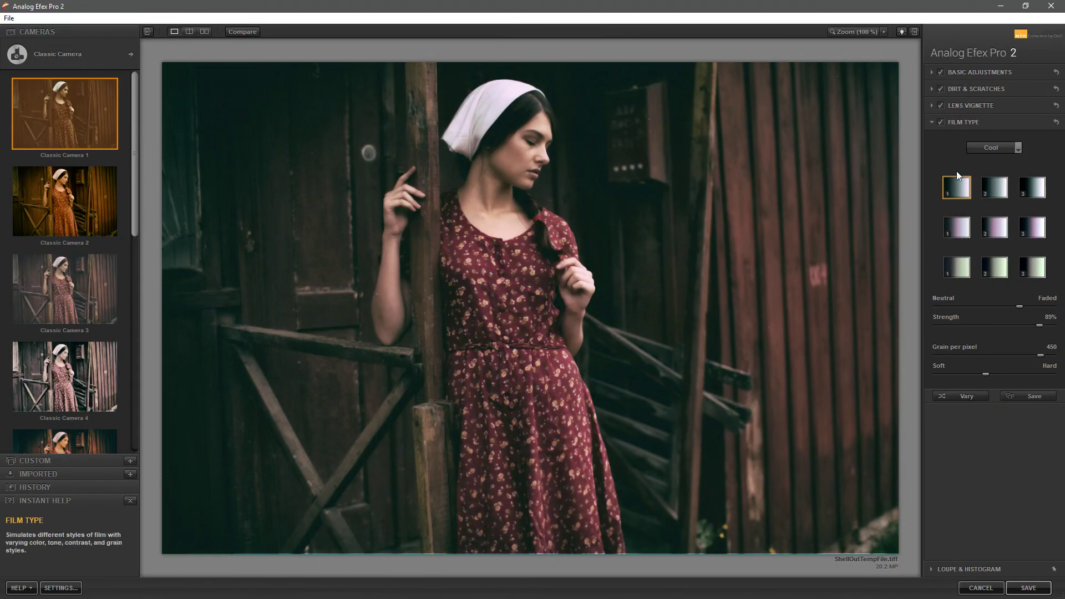
pyautogui.click(947, 397)
pyautogui.click(948, 397)
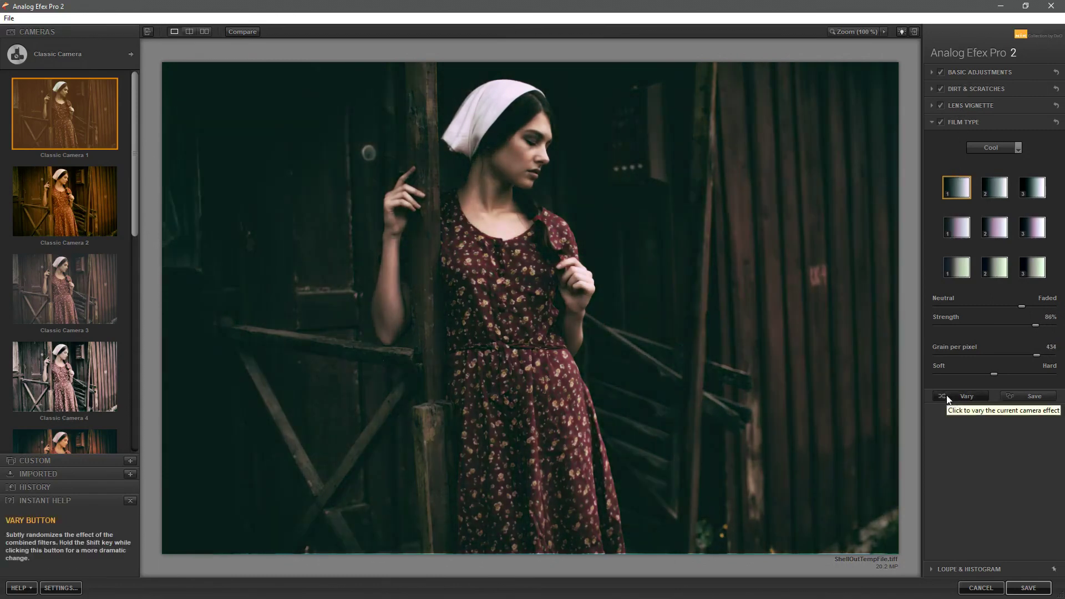
pyautogui.click(947, 397)
pyautogui.click(947, 397)
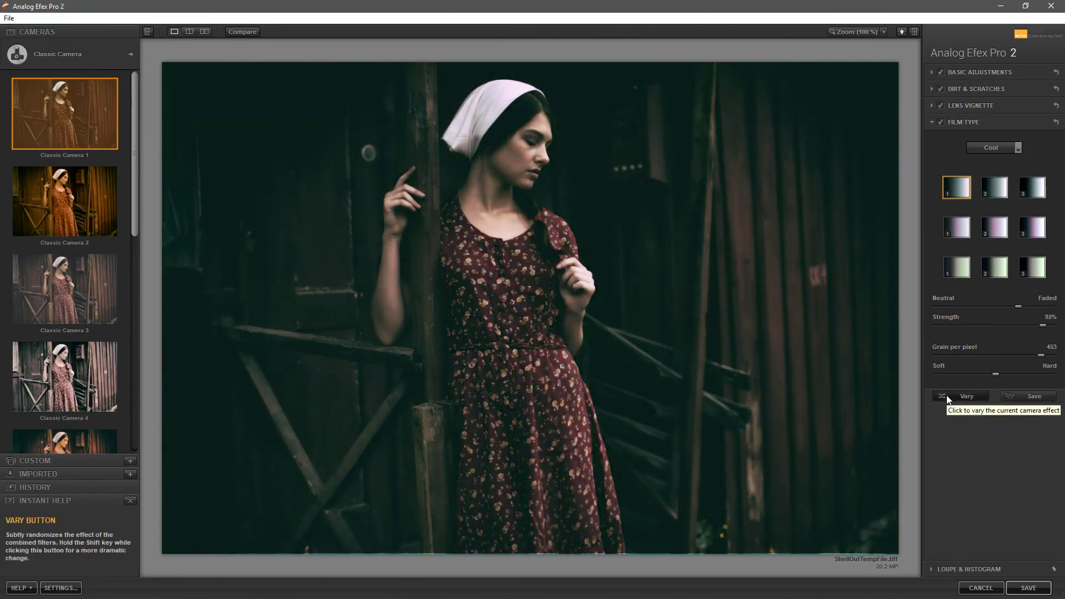
pyautogui.click(947, 398)
pyautogui.click(947, 397)
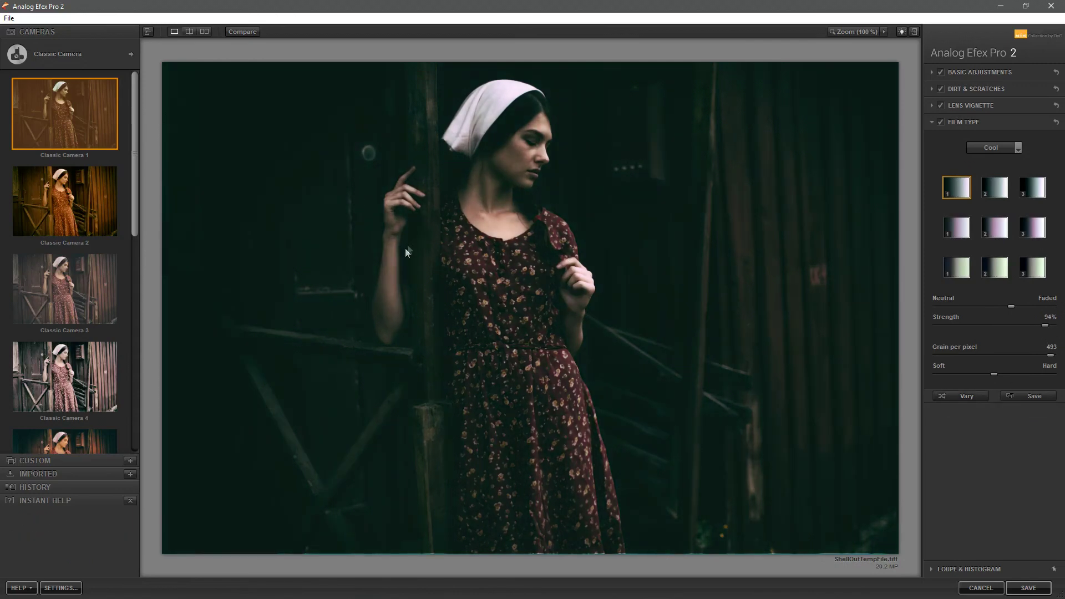
# - Apply the Classic Camera 2 preset for a warm orange look: Warm film, 100% strength, grain 500
pyautogui.click(96, 205)
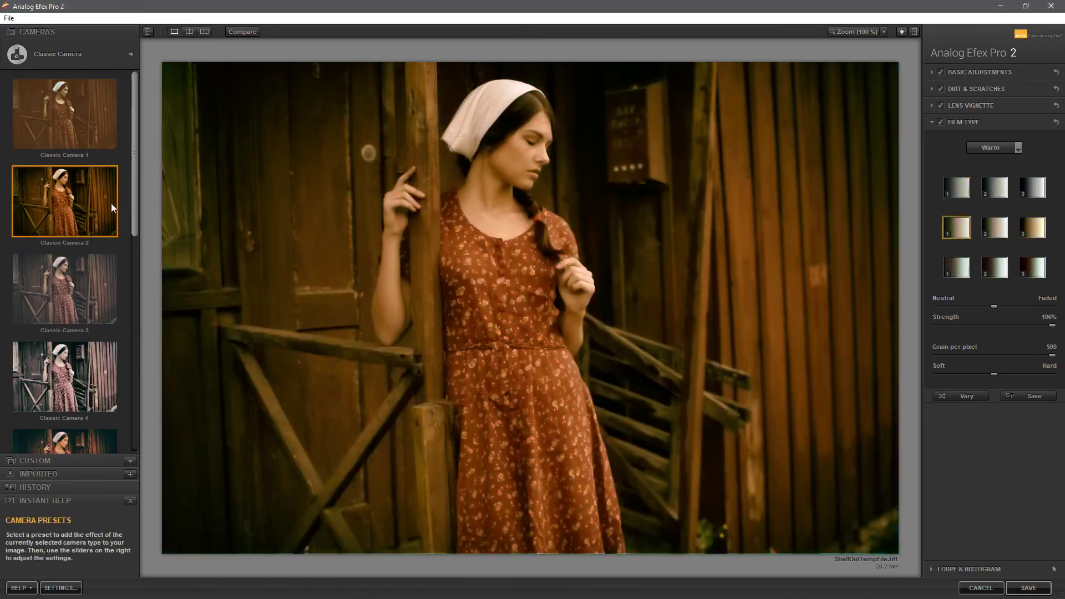
pyautogui.moveTo(131, 181); pyautogui.dragTo(128, 121)
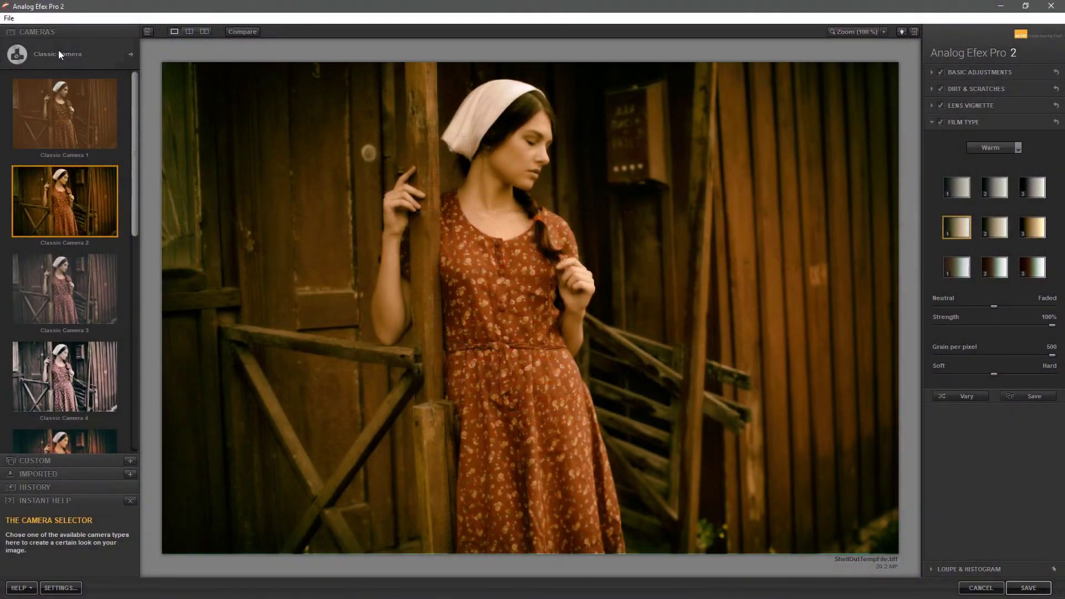
pyautogui.click(58, 54)
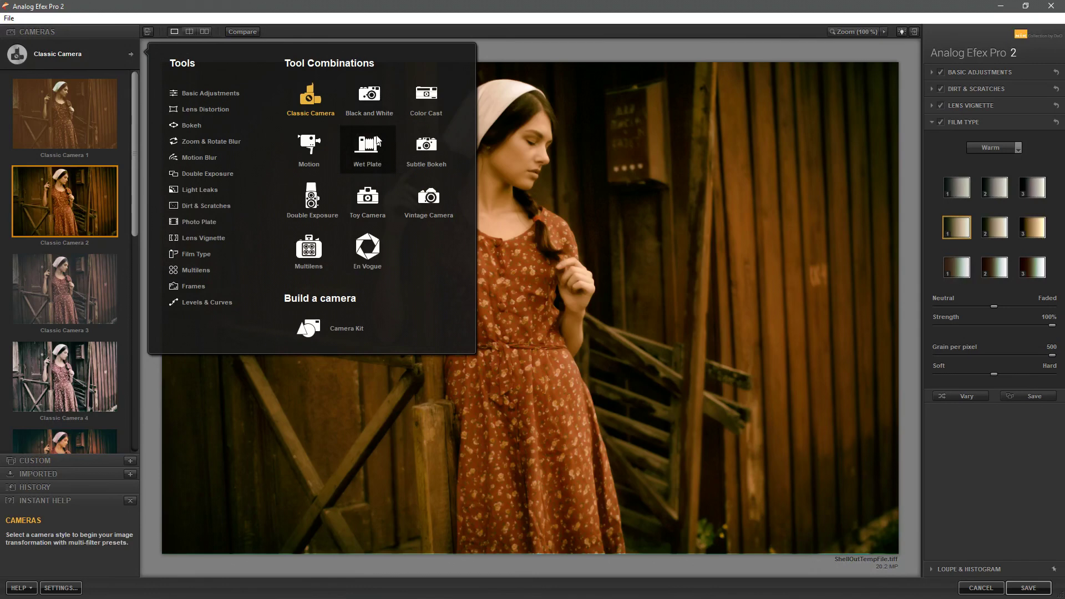
# - Switch to the Black and White camera and apply the Black and White 4 preset at 60% strength
pyautogui.click(365, 102)
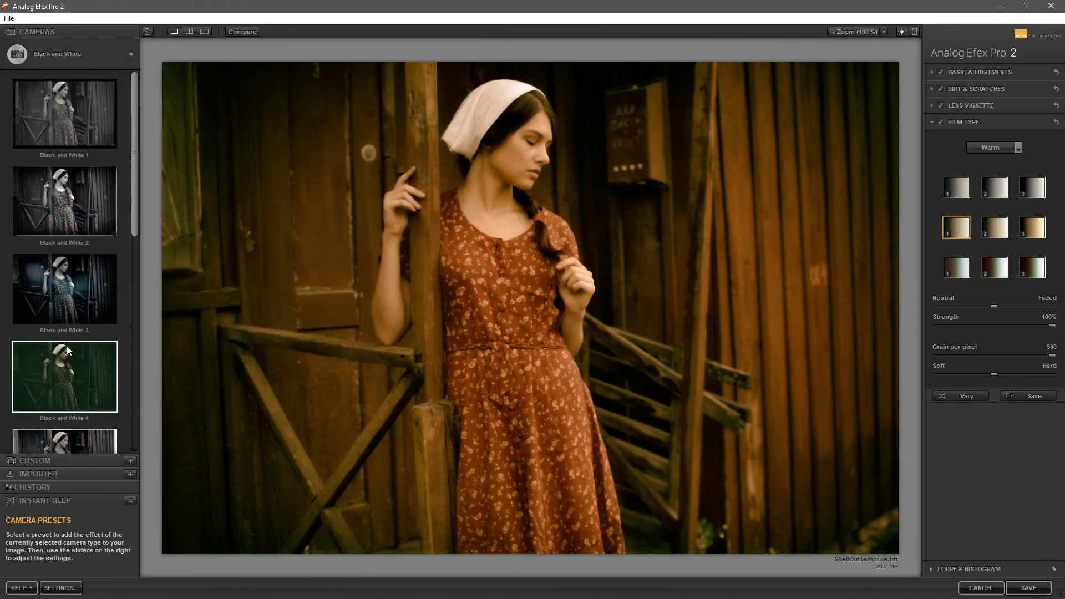
pyautogui.click(128, 55)
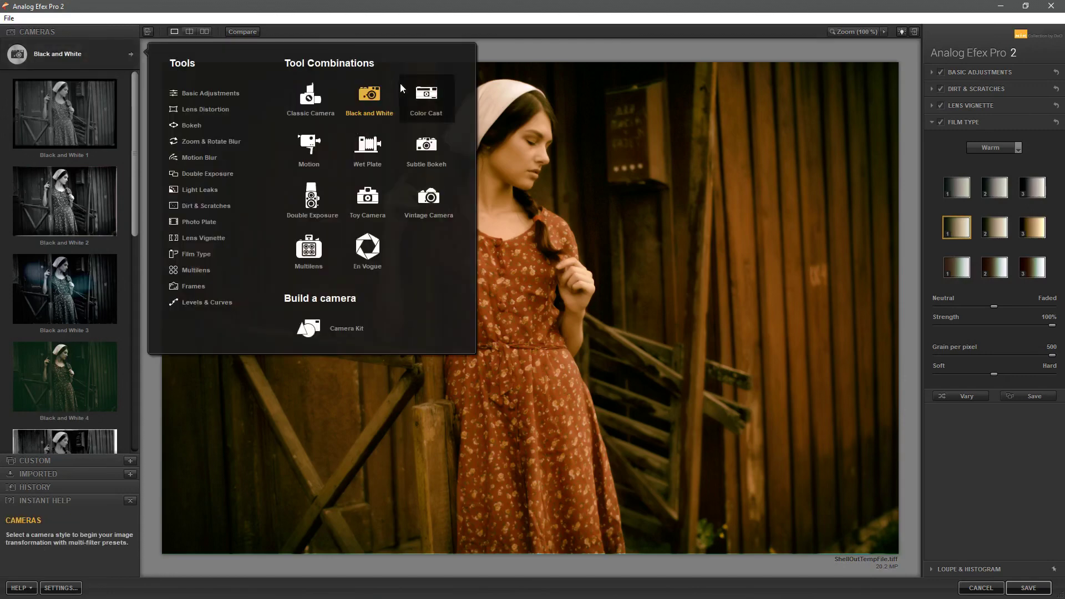
pyautogui.click(61, 353)
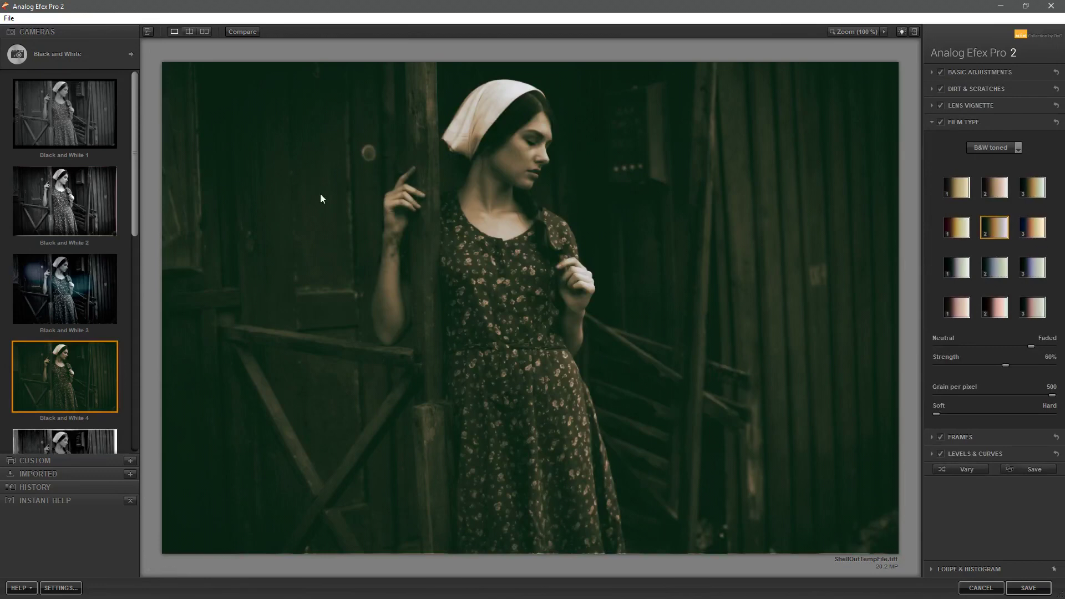
# - Switch to the Color Cast camera and try its presets 1, 2 and 3
pyautogui.click(125, 50)
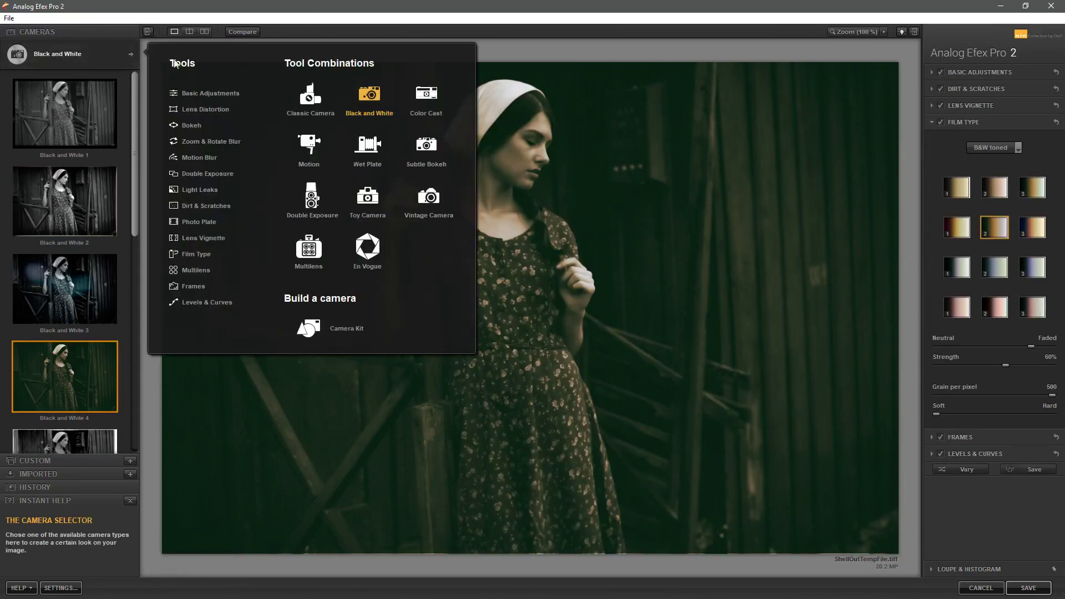
pyautogui.click(434, 99)
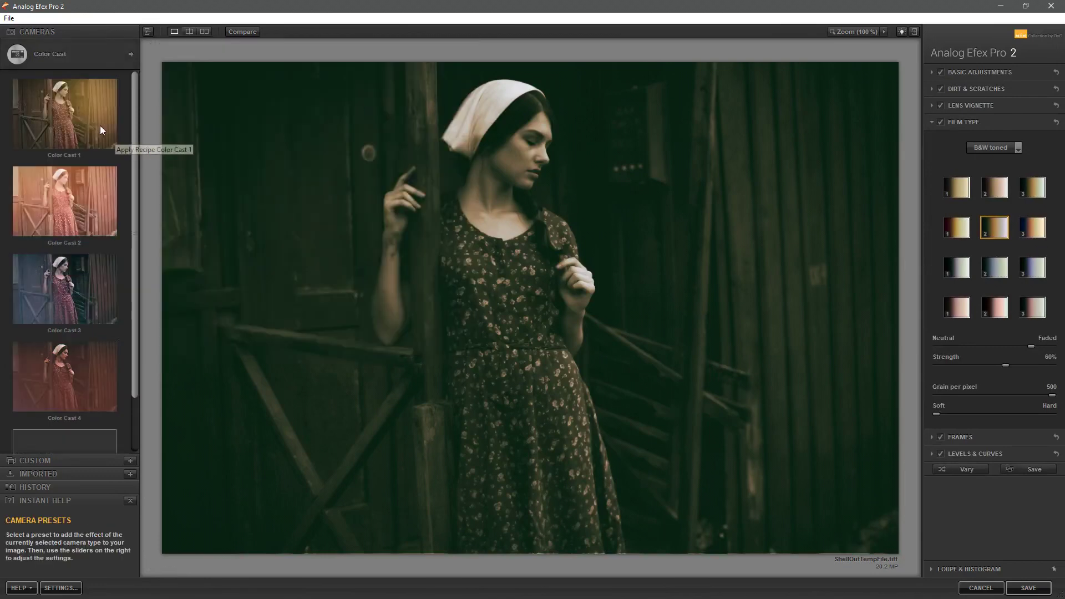
pyautogui.click(116, 136)
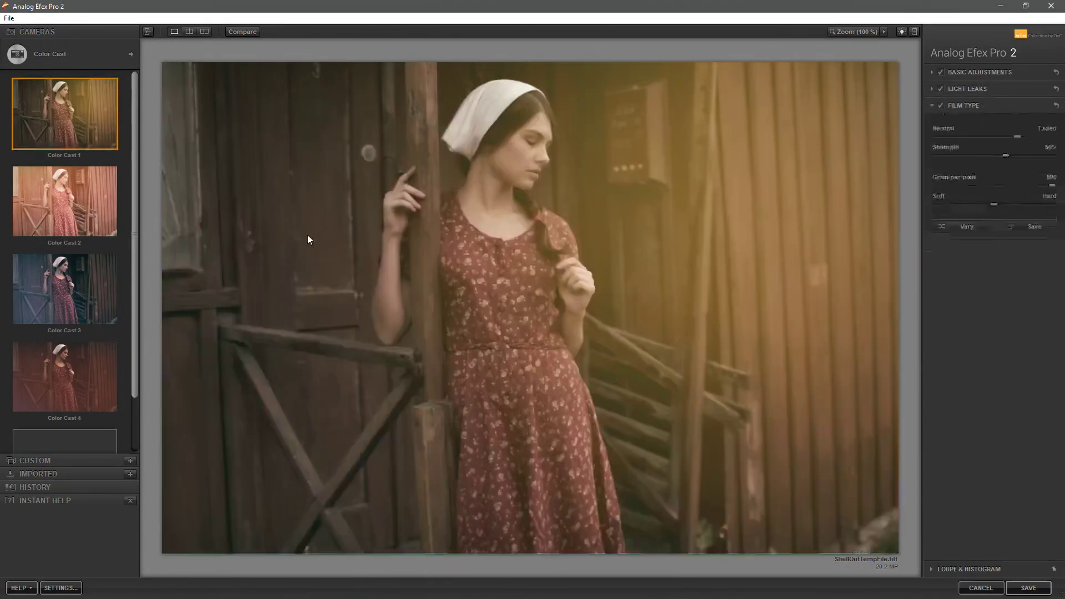
pyautogui.click(59, 202)
pyautogui.click(80, 285)
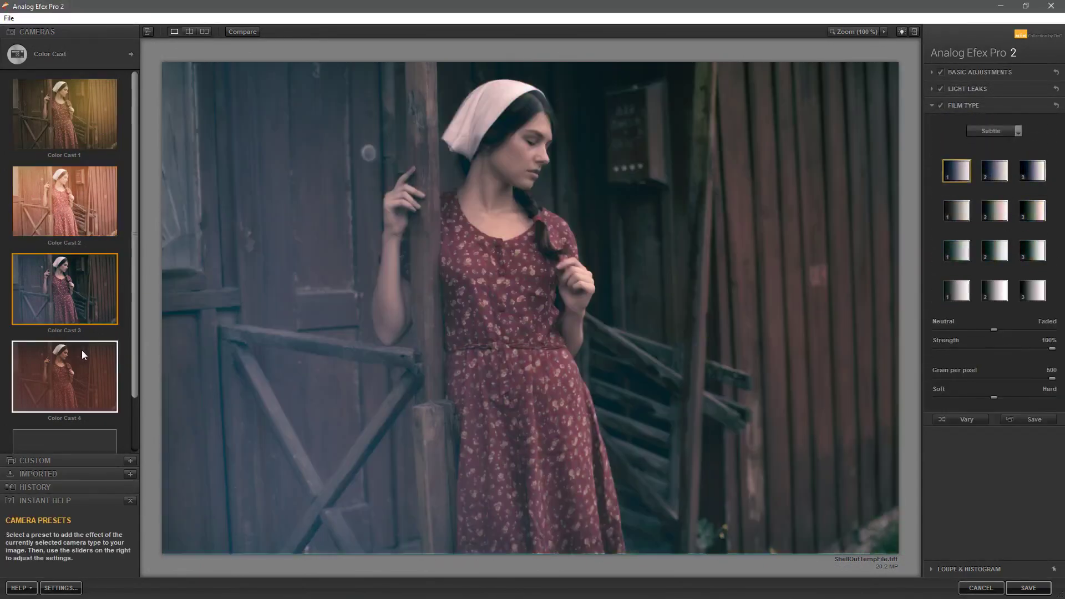
pyautogui.moveTo(136, 292); pyautogui.dragTo(135, 390)
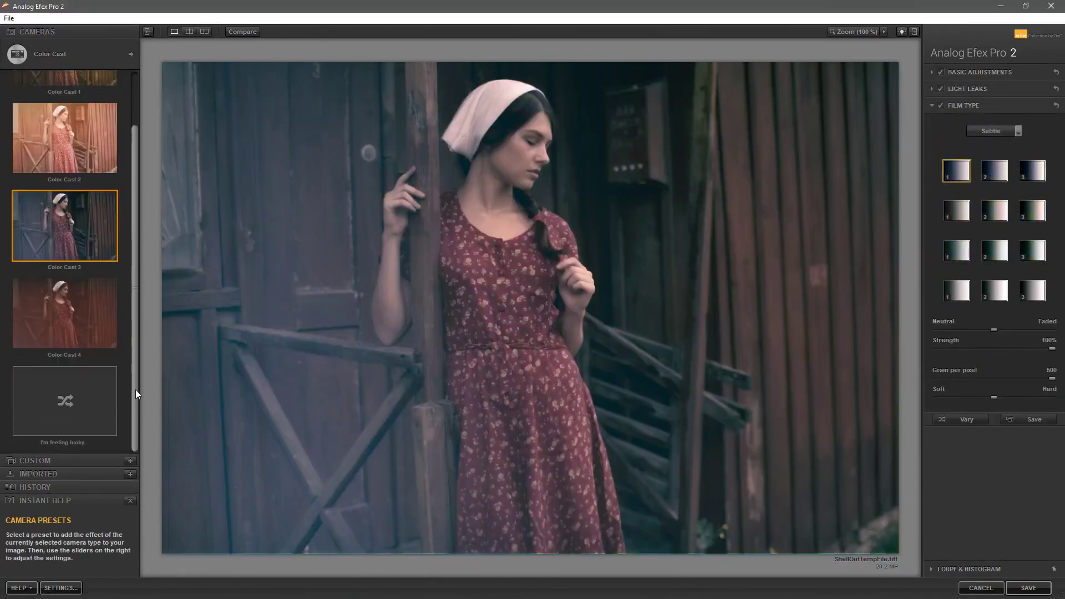
# - Vary the film and roll random presets to a warm amber look with golden light leaks at 65% strength
pyautogui.click(959, 422)
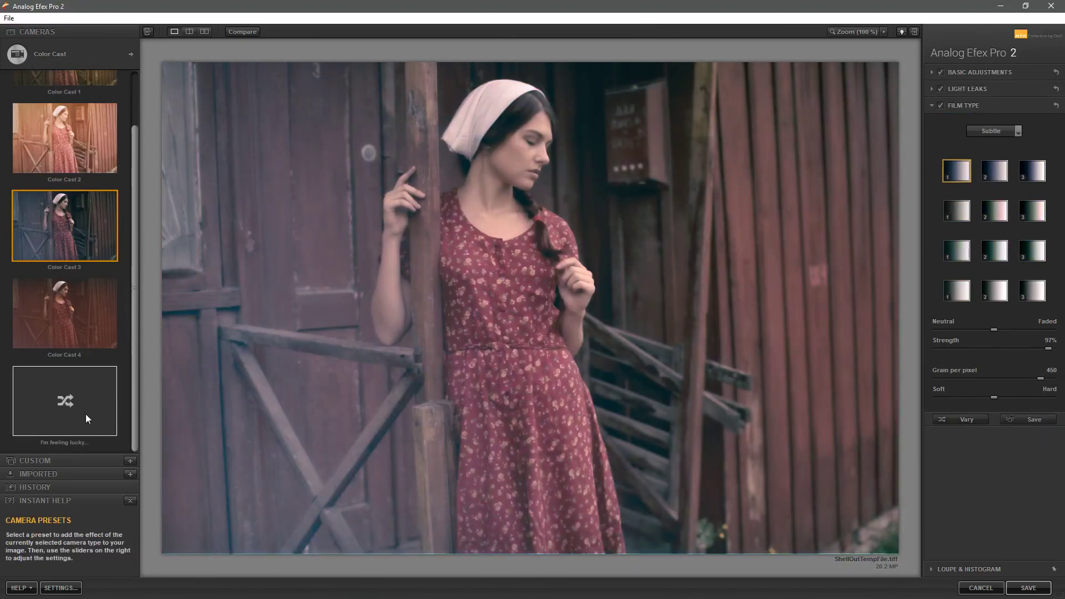
pyautogui.click(59, 405)
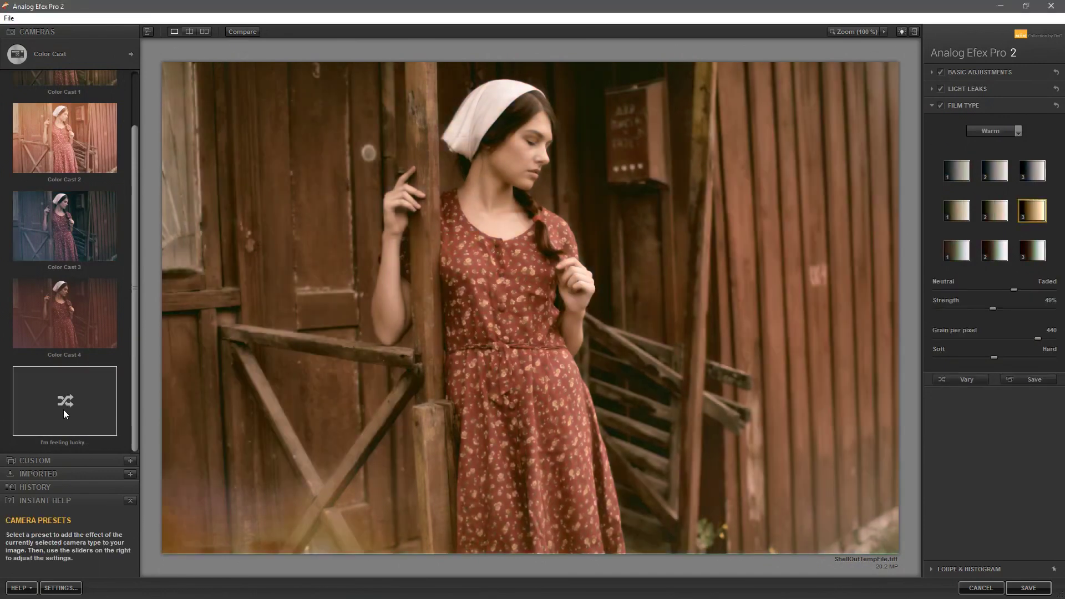
pyautogui.click(64, 409)
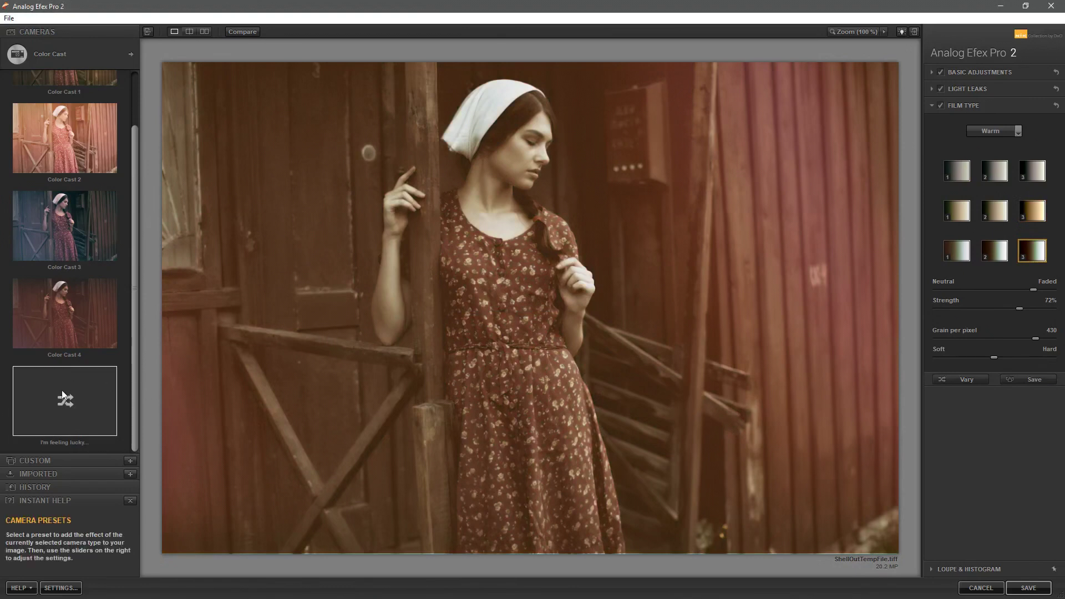
pyautogui.click(63, 391)
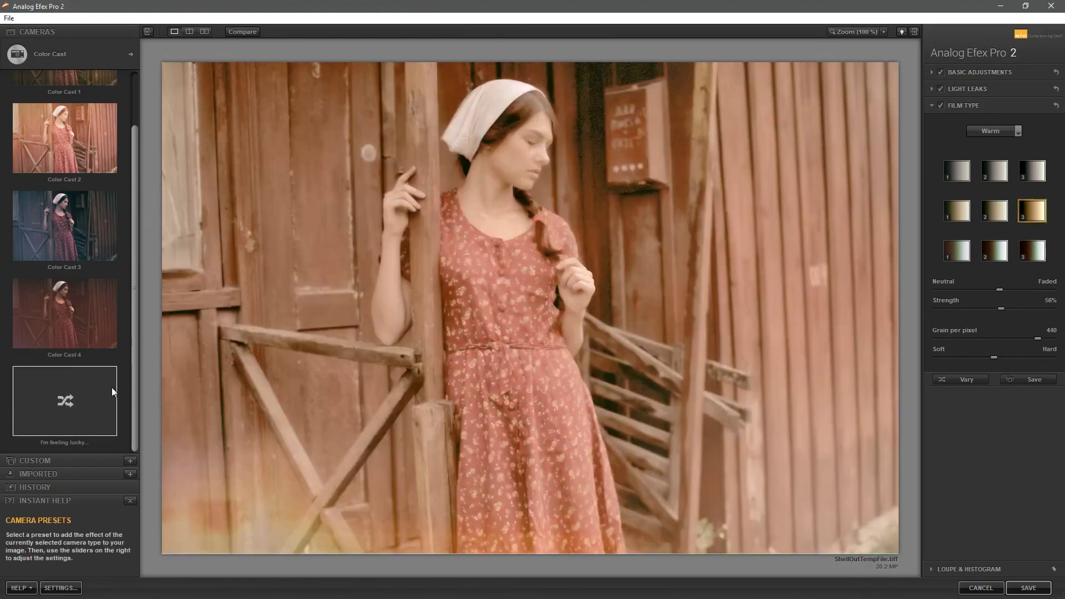
pyautogui.click(66, 406)
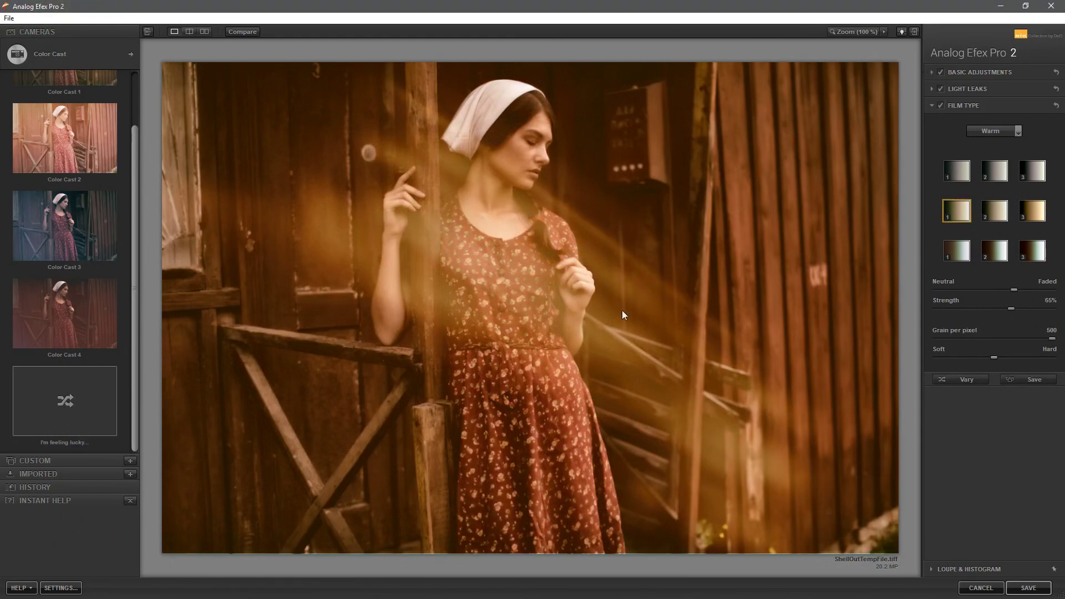
pyautogui.scroll(2, 106, 139)
pyautogui.click(129, 54)
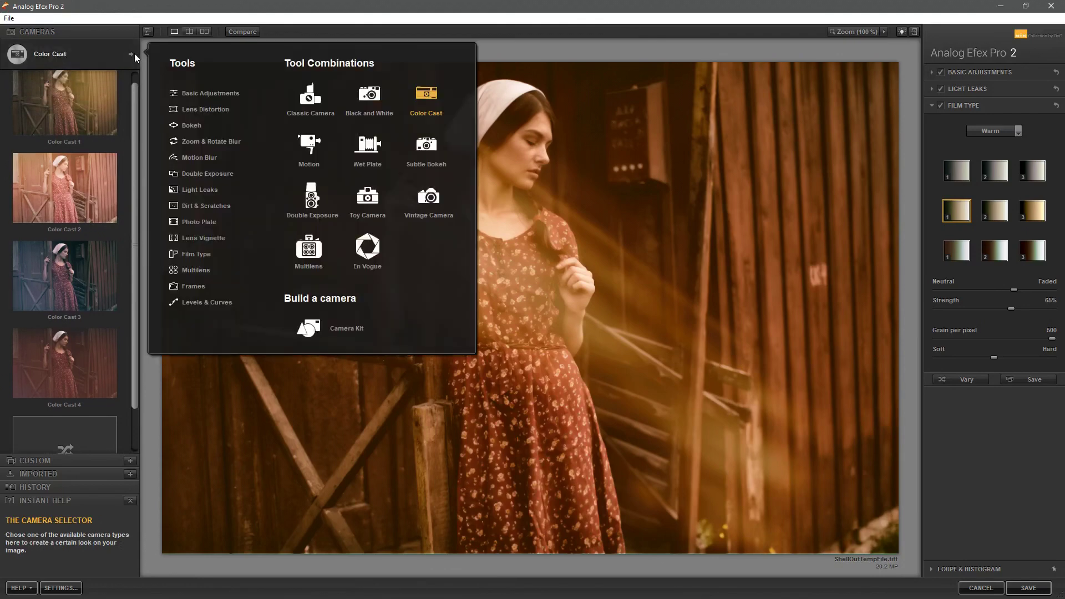
# - Switch to the En Vogue camera, try Autochrome 2, then settle on the Burned Edges 3 preset
pyautogui.click(377, 265)
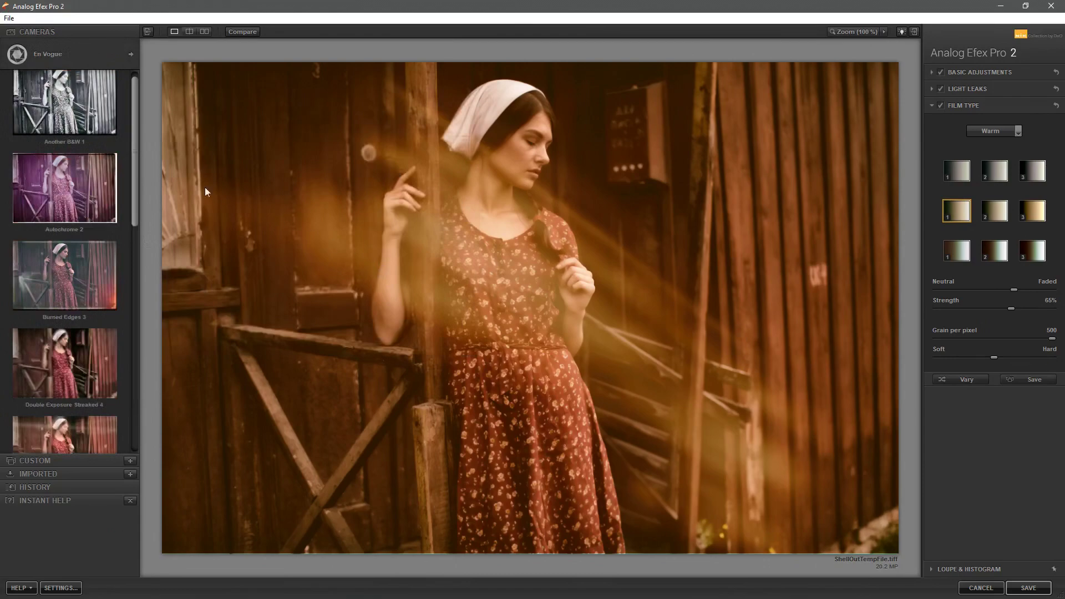
pyautogui.click(89, 112)
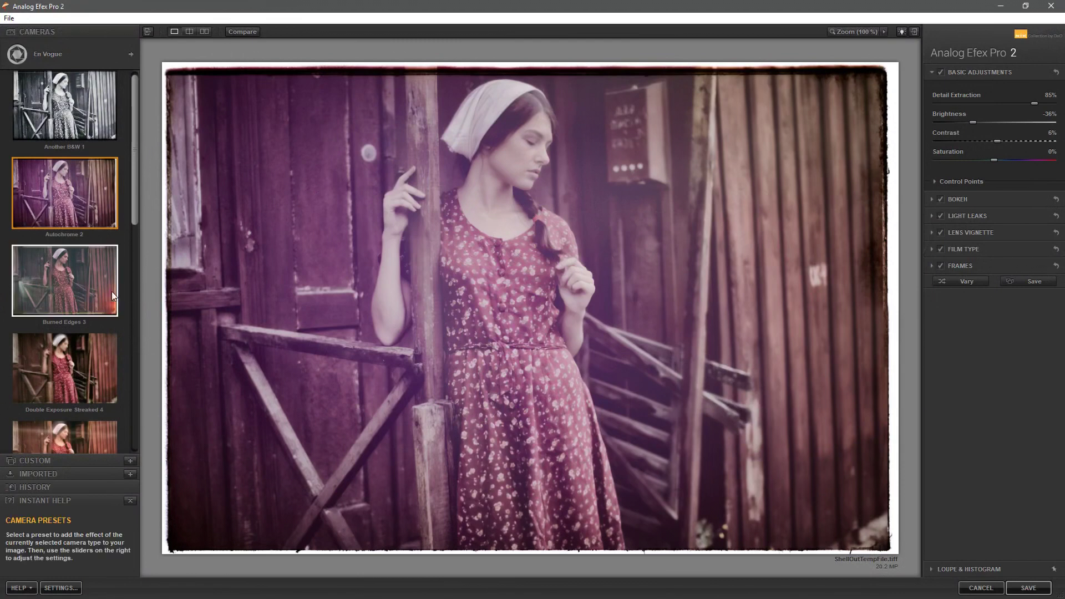
pyautogui.click(94, 293)
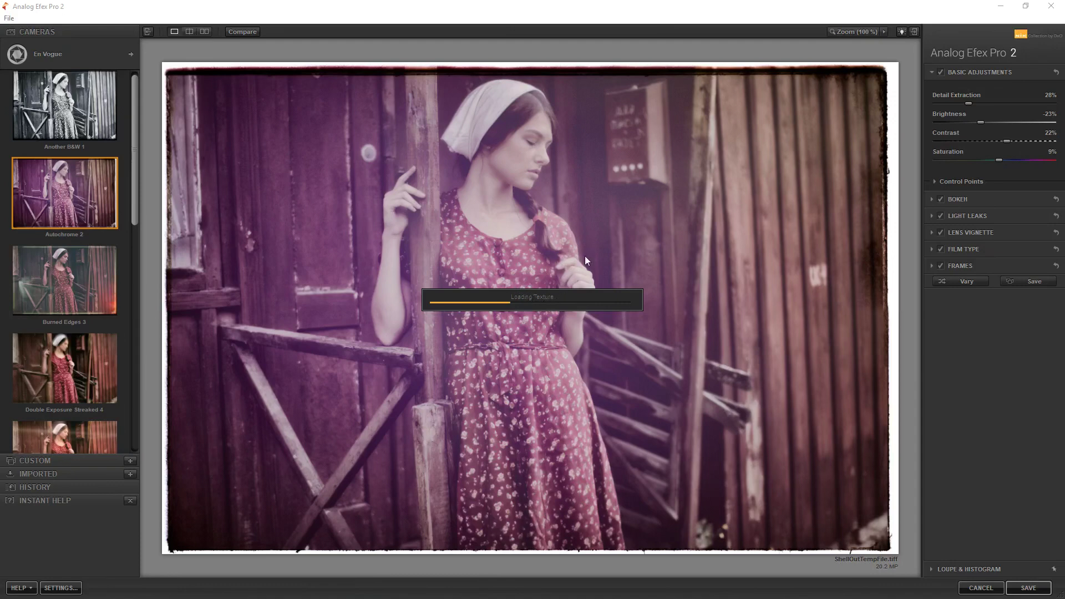
pyautogui.press('Down')
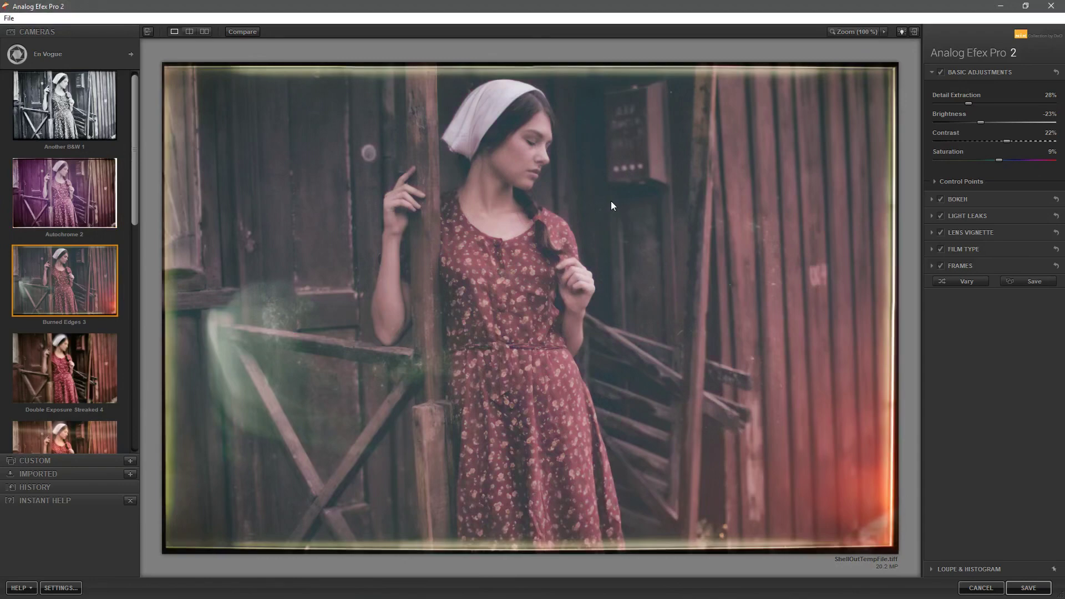
# - Zoom the preview to 100% and pan to the woman's hand and headscarf
pyautogui.click(843, 33)
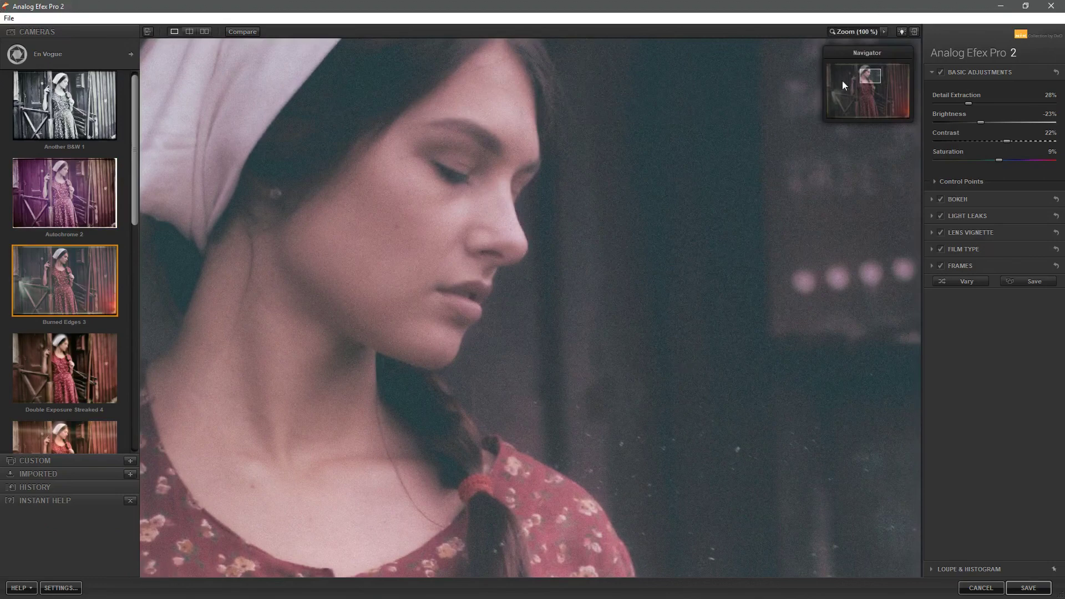
pyautogui.moveTo(867, 73)
pyautogui.mouseDown()
pyautogui.moveTo(870, 86)
pyautogui.moveTo(879, 83)
pyautogui.mouseUp()
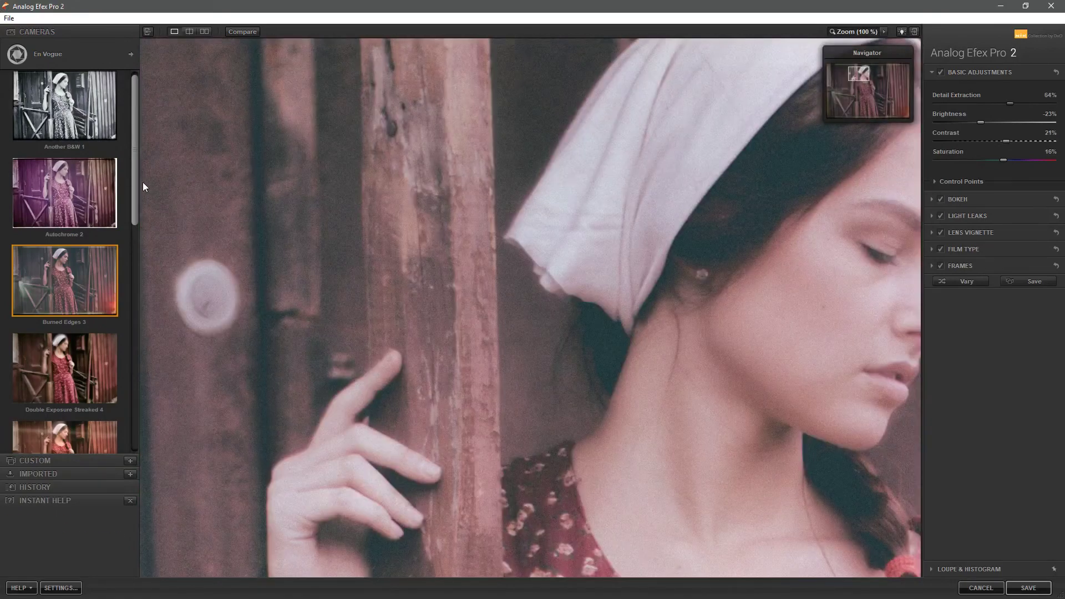
pyautogui.scroll(-10, 128, 224)
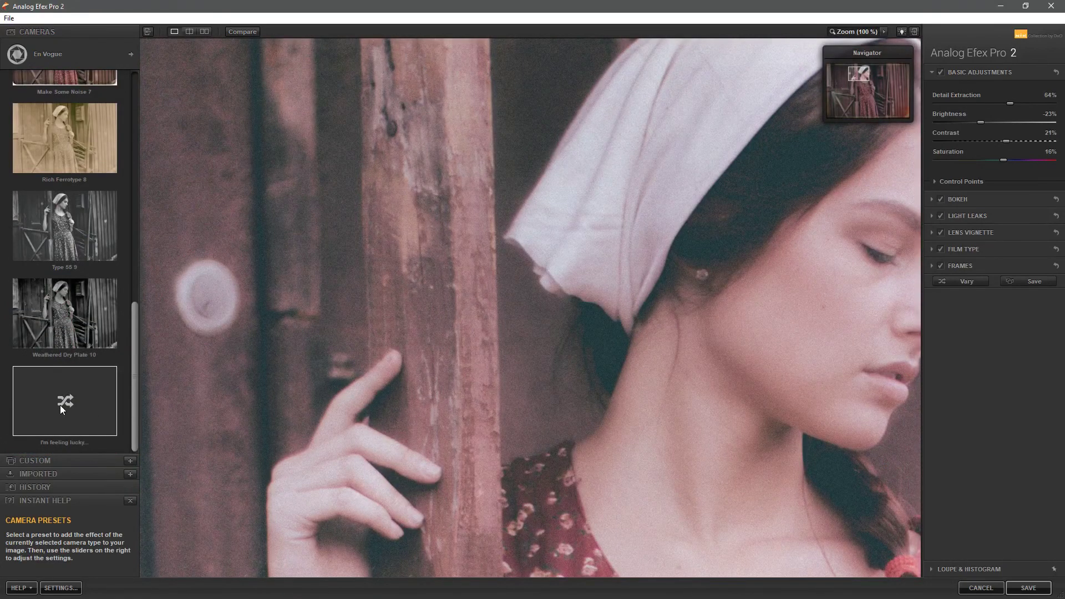
# - Roll random En Vogue presets to a soft warm black-and-white with Contrast 75% and Saturation 82%
pyautogui.click(60, 405)
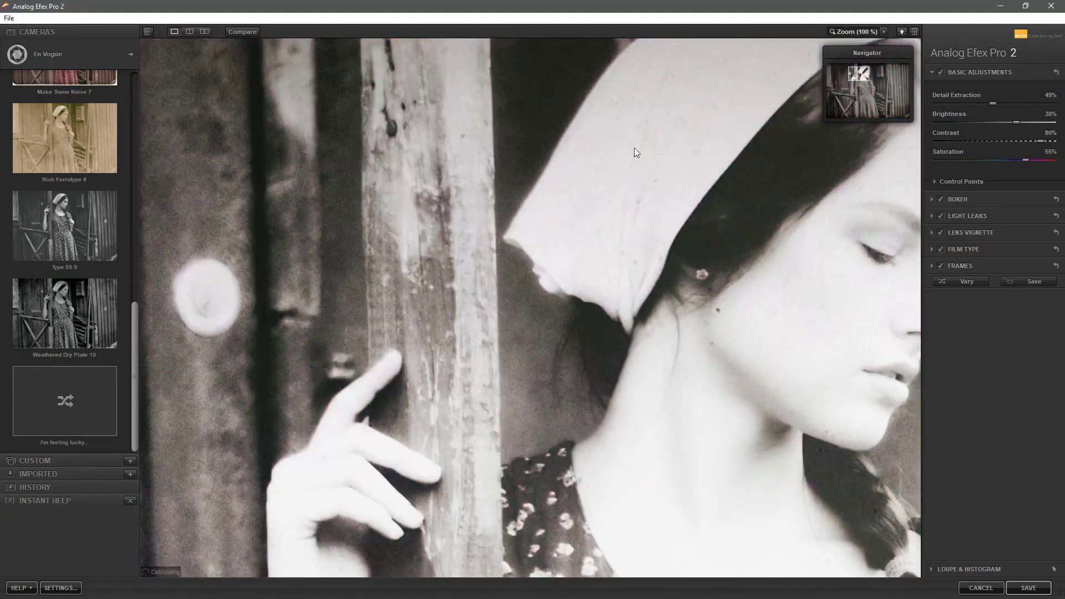
pyautogui.click(849, 34)
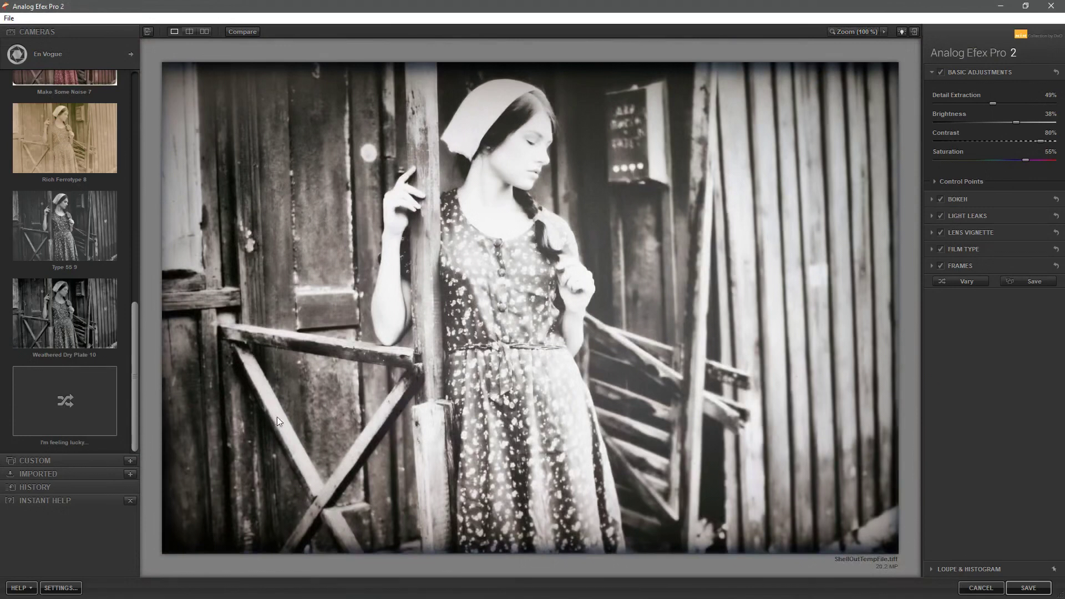
pyautogui.click(116, 397)
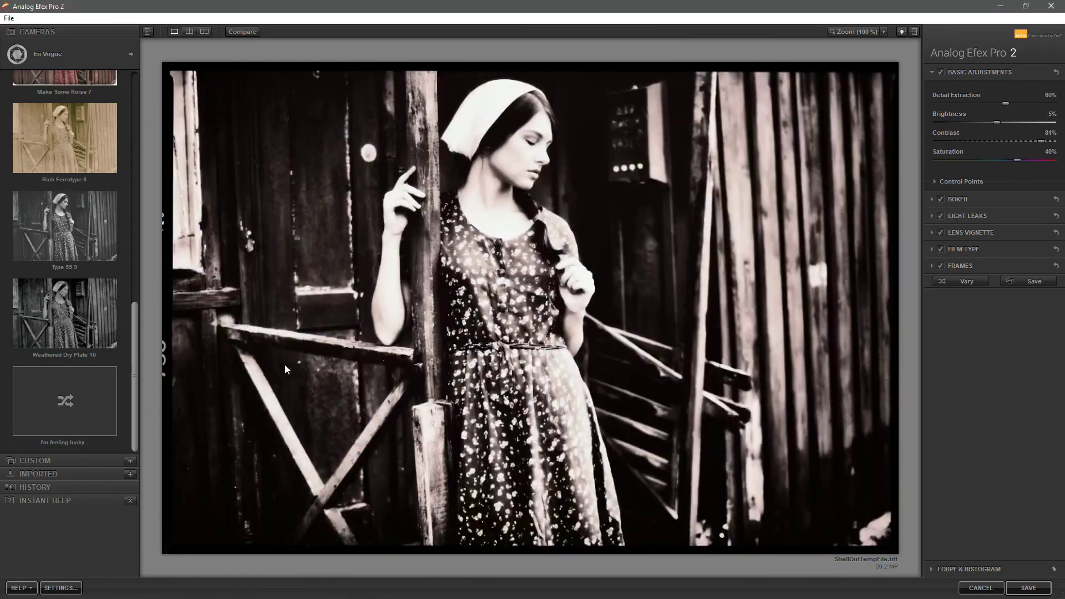
pyautogui.click(80, 400)
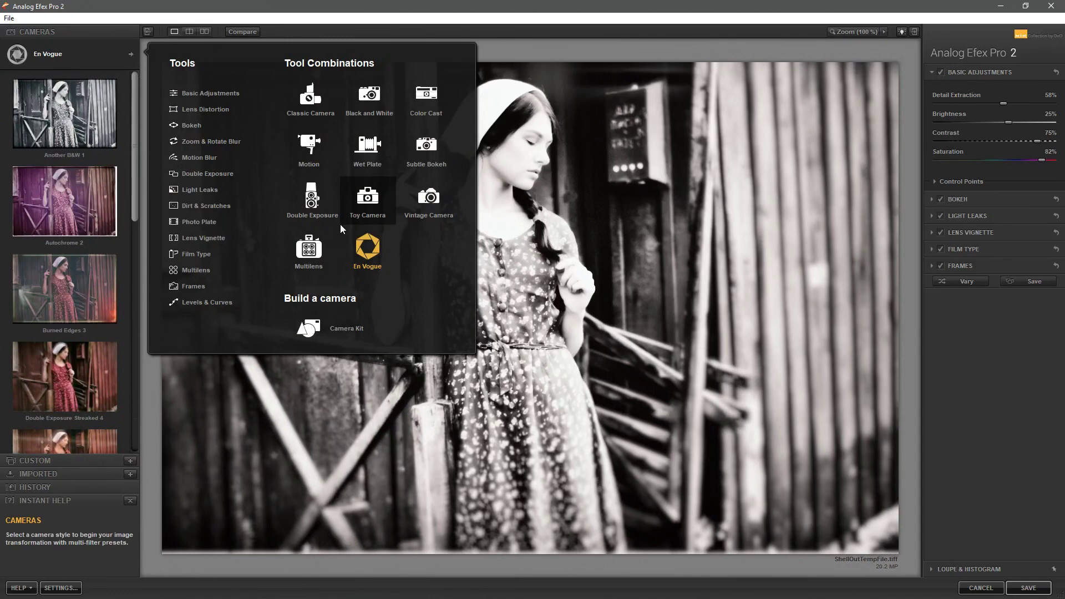
# - Switch to the Toy Camera style and scroll to the bottom of its preset list
pyautogui.click(345, 218)
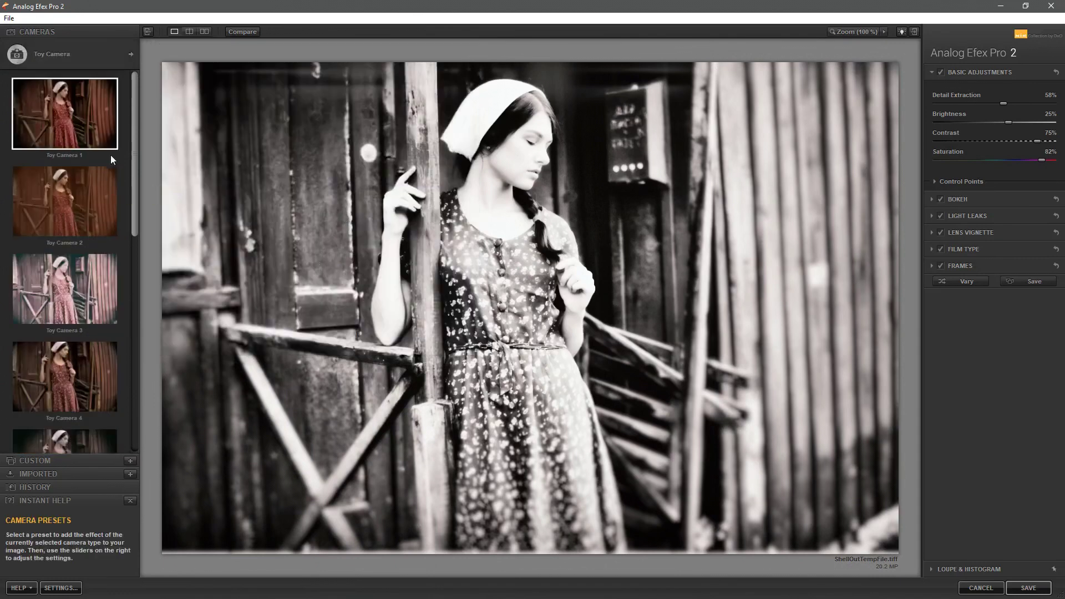
pyautogui.moveTo(132, 137); pyautogui.dragTo(128, 375)
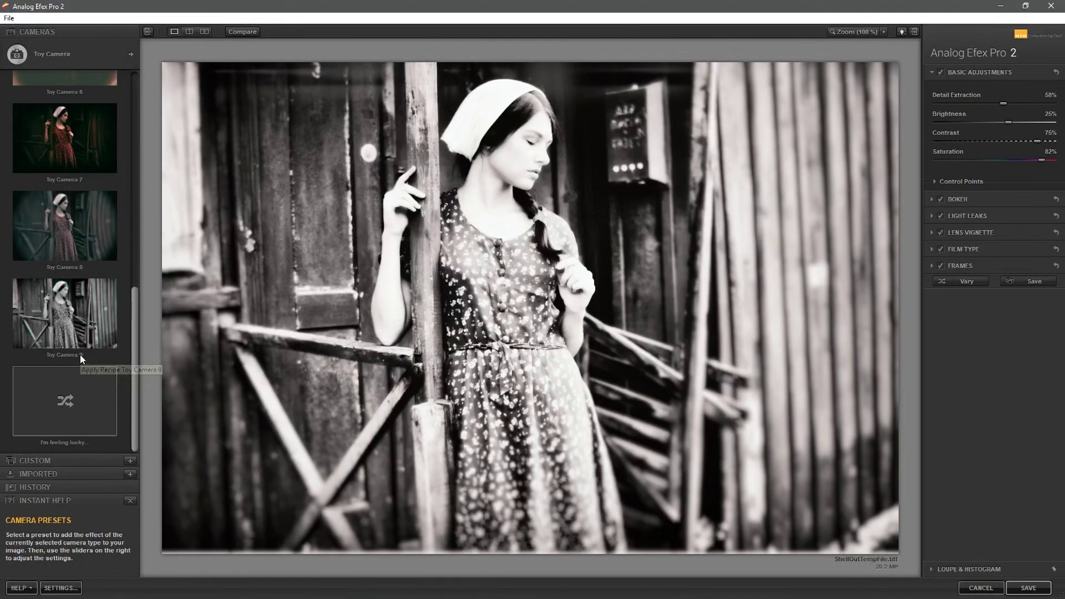